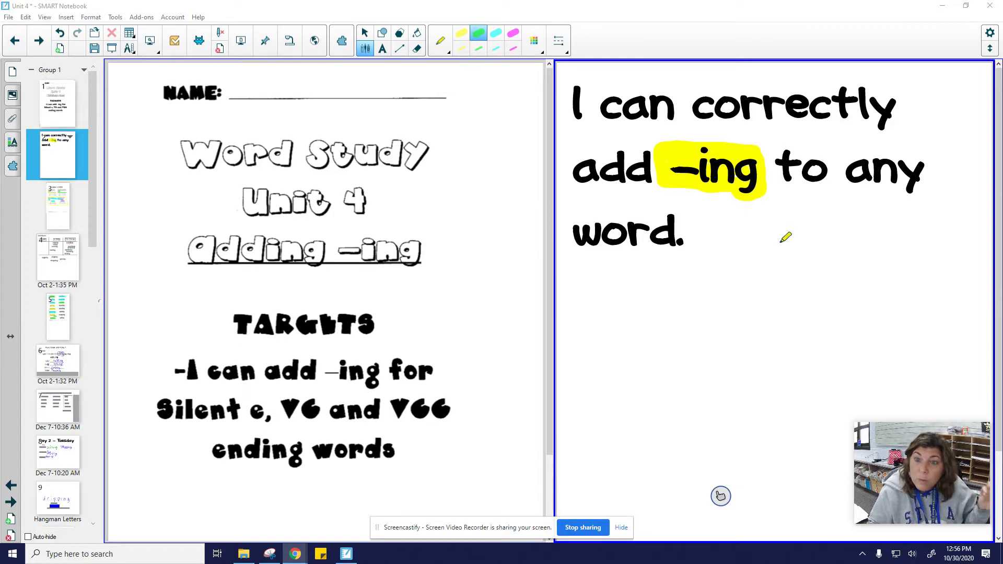
# Show page 3, the Adding -ing to Words rules chart beside the learning target
pyautogui.click(60, 189)
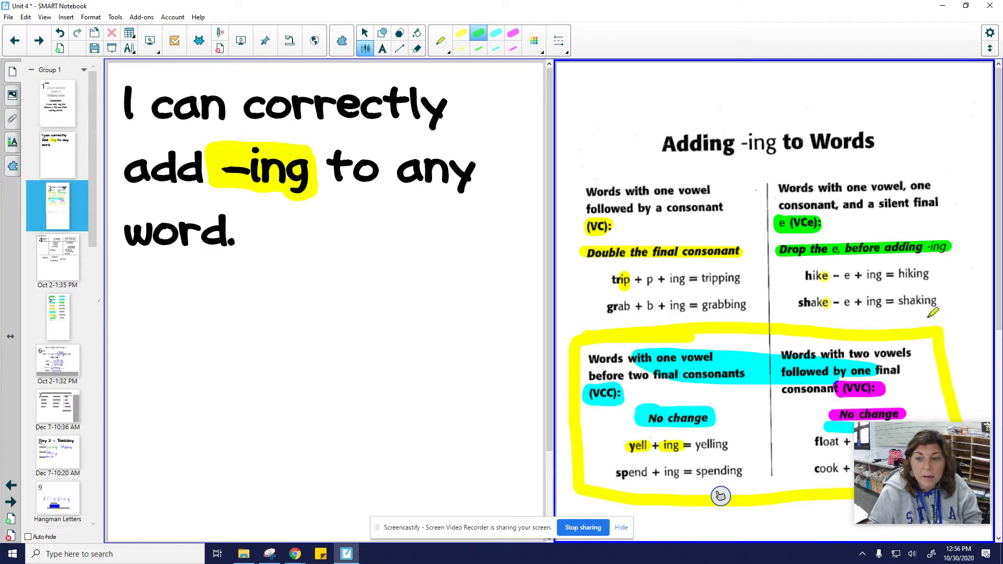
# Clear the old ink and highlight the (VC): Double and (VCe): Drop the e rules in green
pyautogui.click(224, 36)
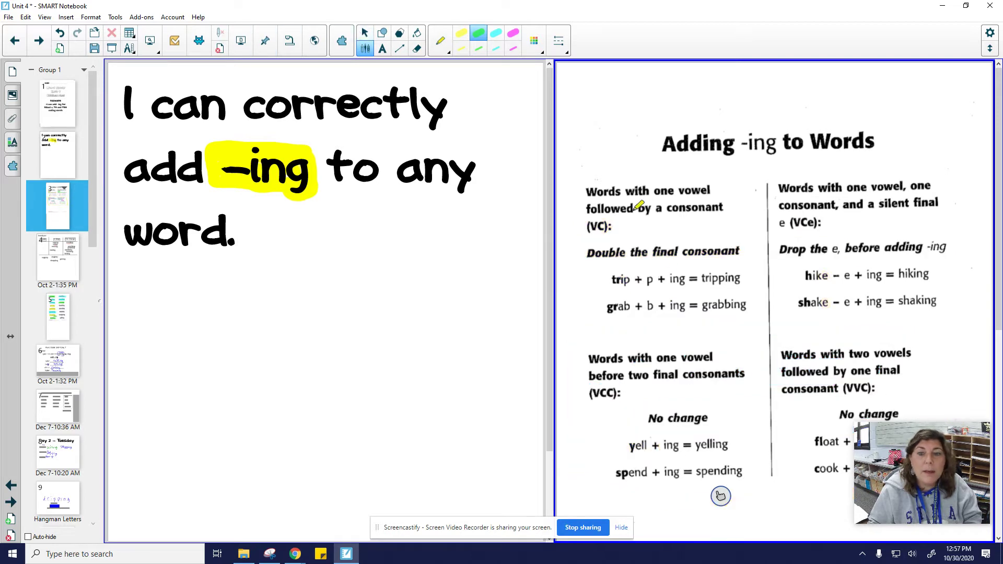
pyautogui.moveTo(581, 224)
pyautogui.mouseDown()
pyautogui.moveTo(625, 226)
pyautogui.moveTo(593, 235)
pyautogui.moveTo(583, 220)
pyautogui.moveTo(607, 214)
pyautogui.mouseUp()
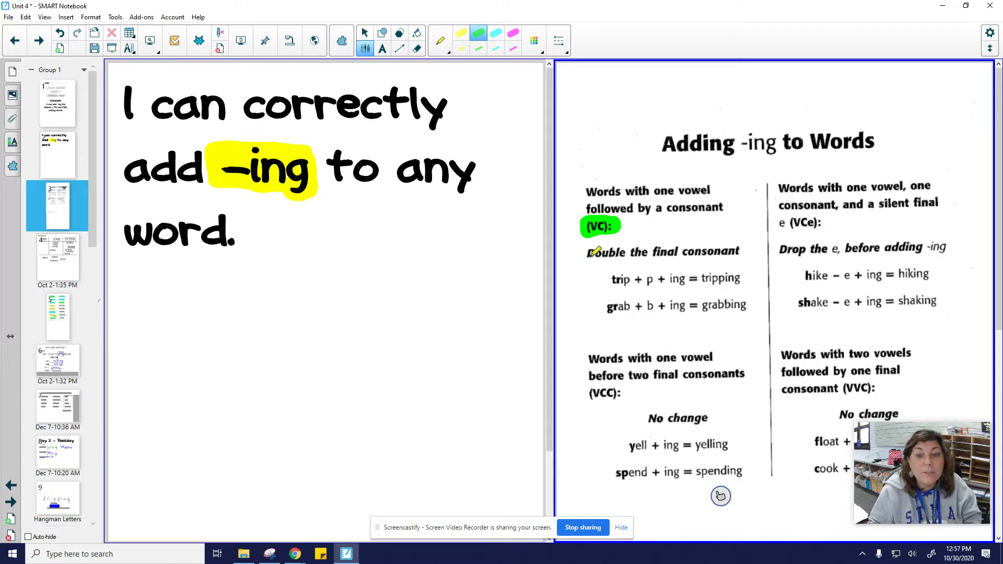
pyautogui.moveTo(586, 254); pyautogui.dragTo(741, 253)
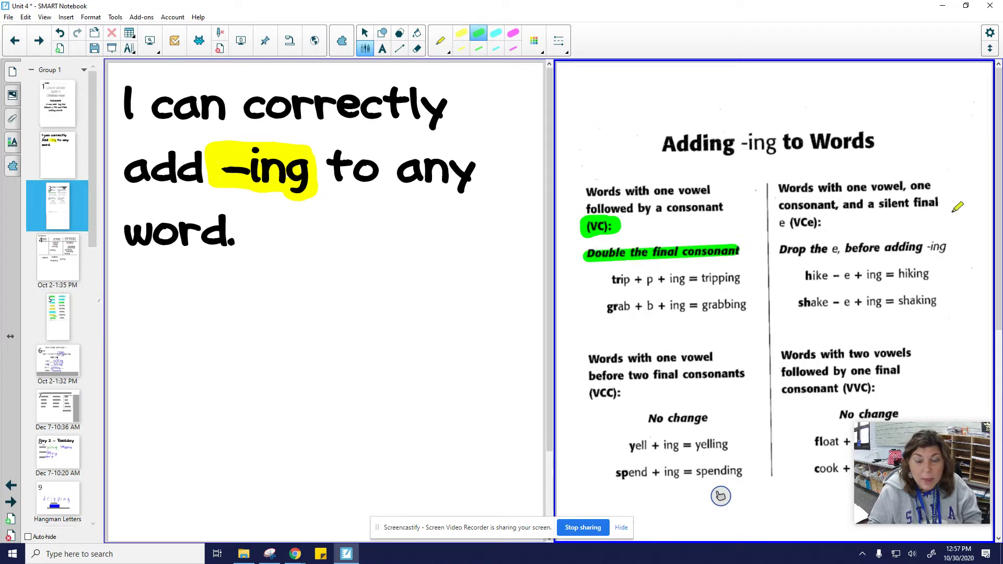
pyautogui.moveTo(775, 223); pyautogui.dragTo(817, 217)
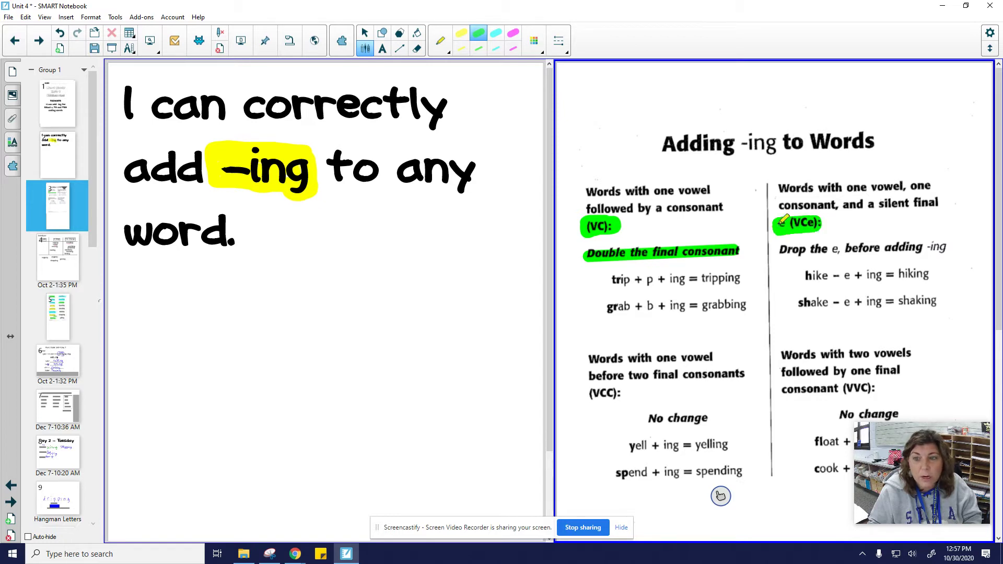
pyautogui.moveTo(779, 249); pyautogui.dragTo(841, 248)
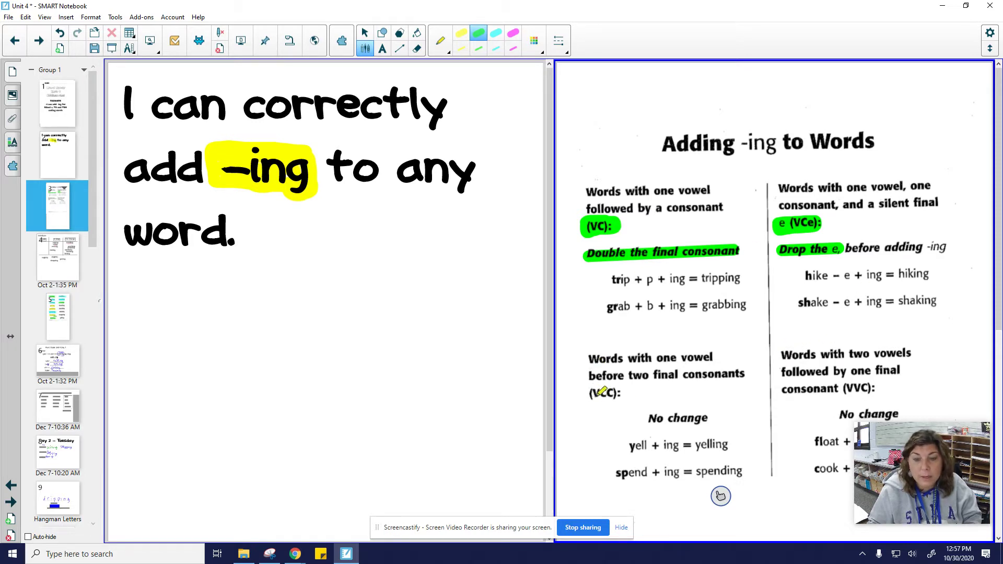
# Highlight (VCC):, (VVC): and both No change labels in green, then advance to page 4
pyautogui.moveTo(581, 392)
pyautogui.mouseDown()
pyautogui.moveTo(621, 392)
pyautogui.moveTo(574, 396)
pyautogui.mouseUp()
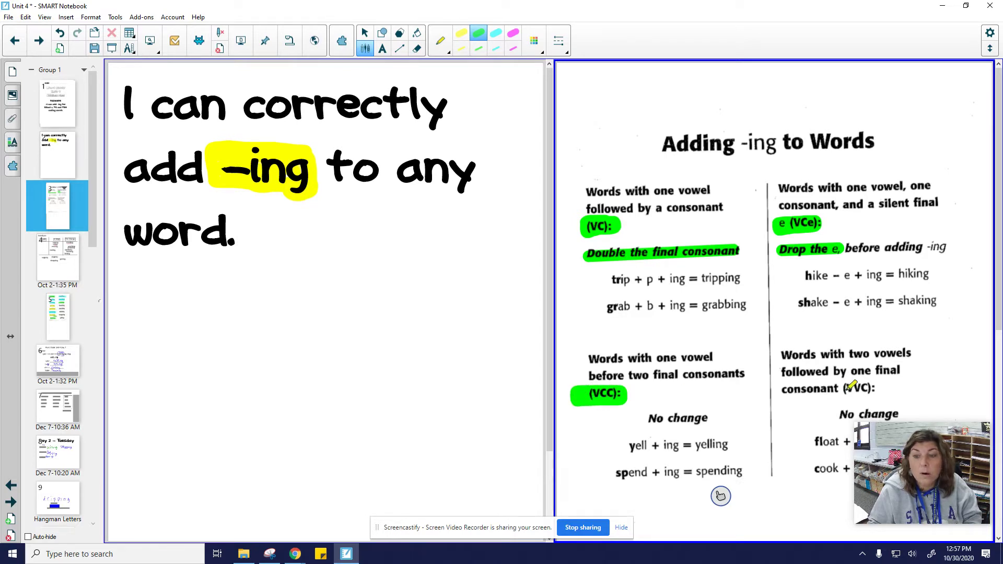
pyautogui.moveTo(848, 385)
pyautogui.mouseDown()
pyautogui.moveTo(883, 384)
pyautogui.moveTo(849, 388)
pyautogui.mouseUp()
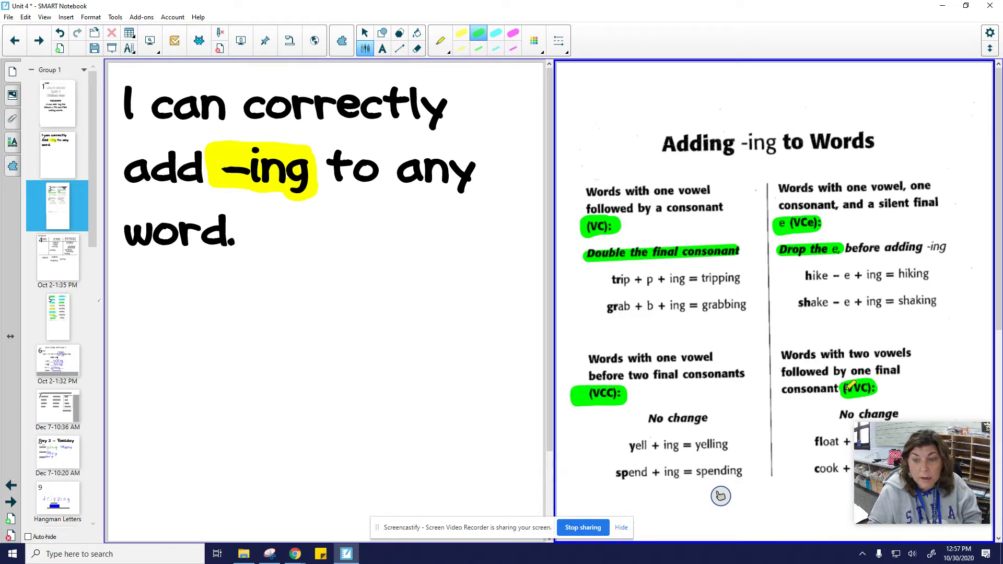
pyautogui.moveTo(647, 419); pyautogui.dragTo(723, 417)
pyautogui.moveTo(831, 415); pyautogui.dragTo(898, 410)
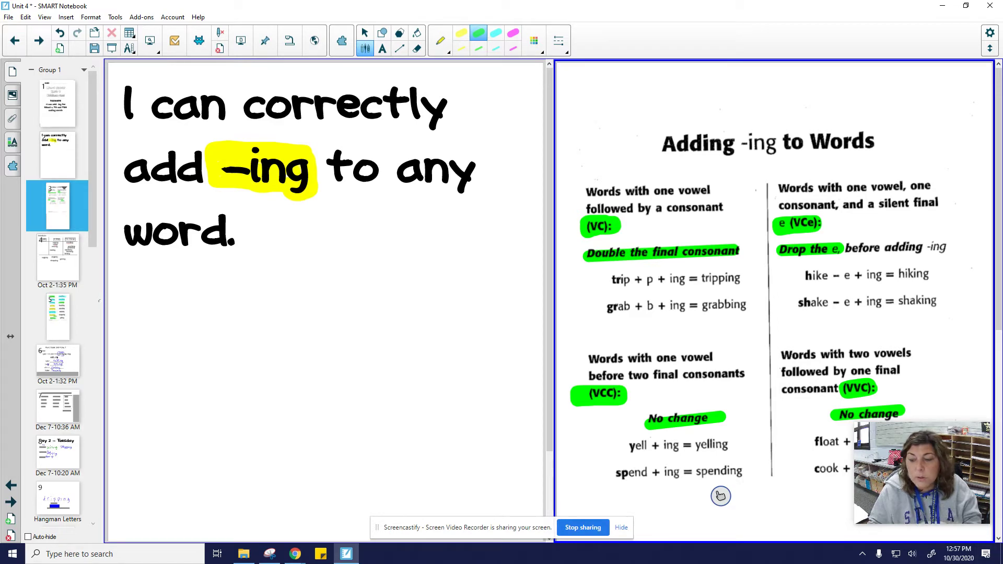
pyautogui.press('pagedown')
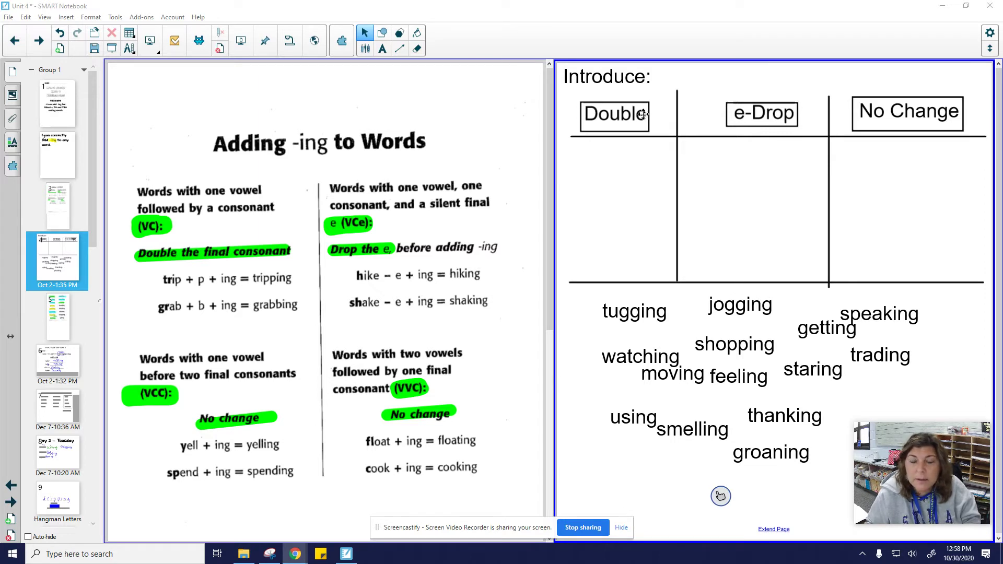
# Switch the pen type from Highlighter to a regular pen
pyautogui.click(365, 48)
pyautogui.click(447, 52)
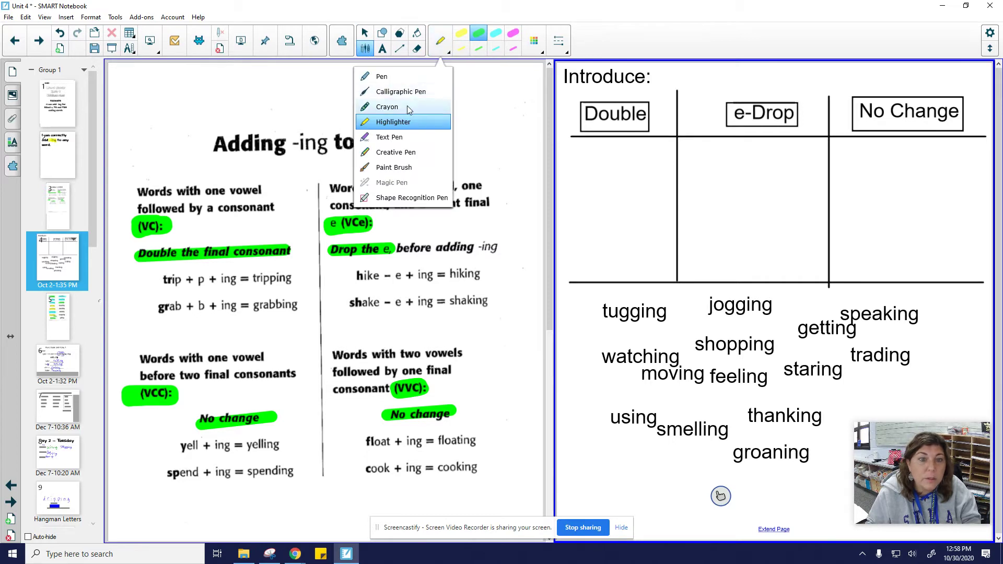
pyautogui.click(379, 76)
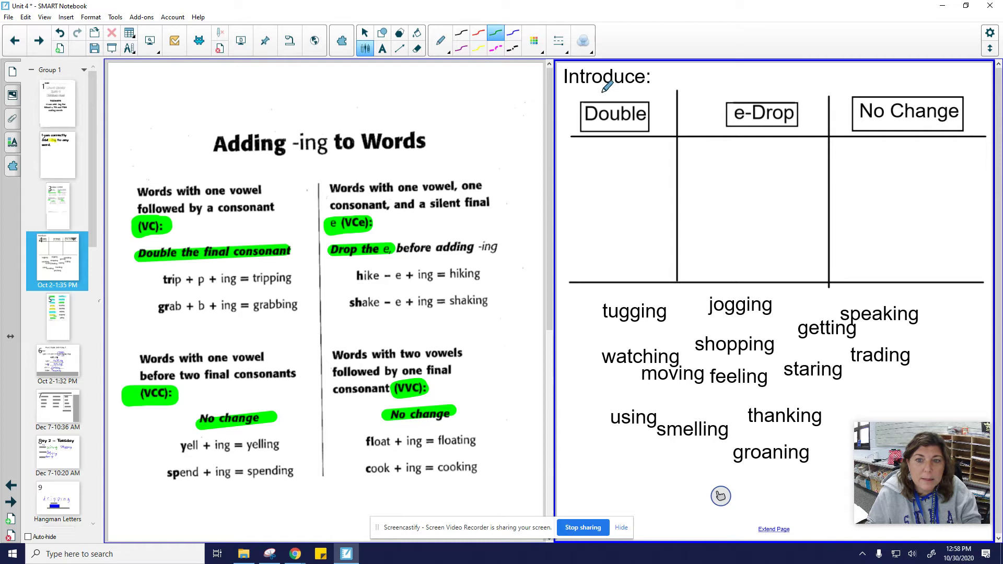
# Write vc, vCe and vvc in green above the Double, e-Drop and No Change headings
pyautogui.moveTo(601, 88); pyautogui.dragTo(628, 98)
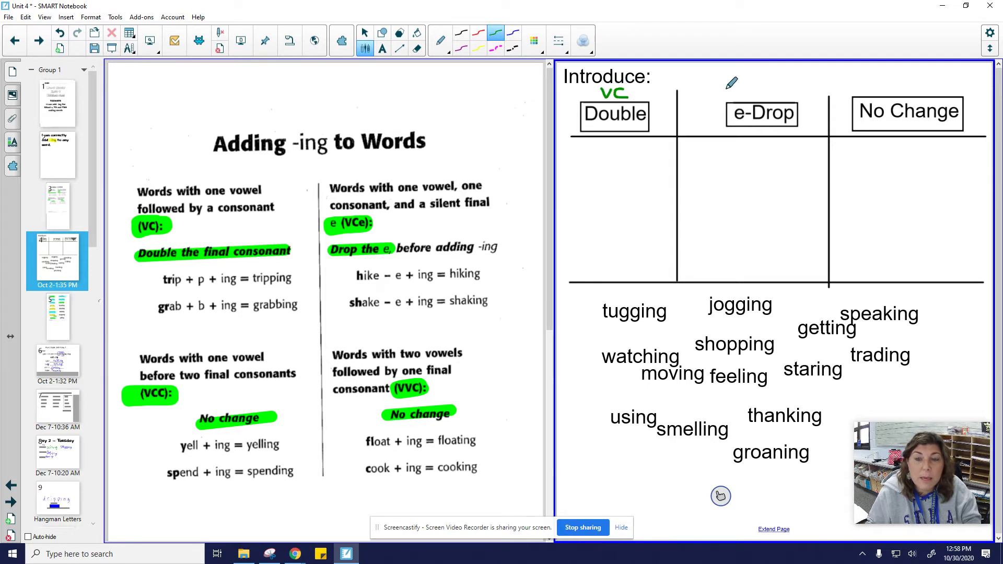
pyautogui.moveTo(728, 92); pyautogui.dragTo(773, 99)
pyautogui.moveTo(847, 80)
pyautogui.mouseDown()
pyautogui.moveTo(865, 76)
pyautogui.moveTo(868, 88)
pyautogui.moveTo(877, 79)
pyautogui.moveTo(889, 89)
pyautogui.moveTo(938, 74)
pyautogui.moveTo(972, 91)
pyautogui.mouseUp()
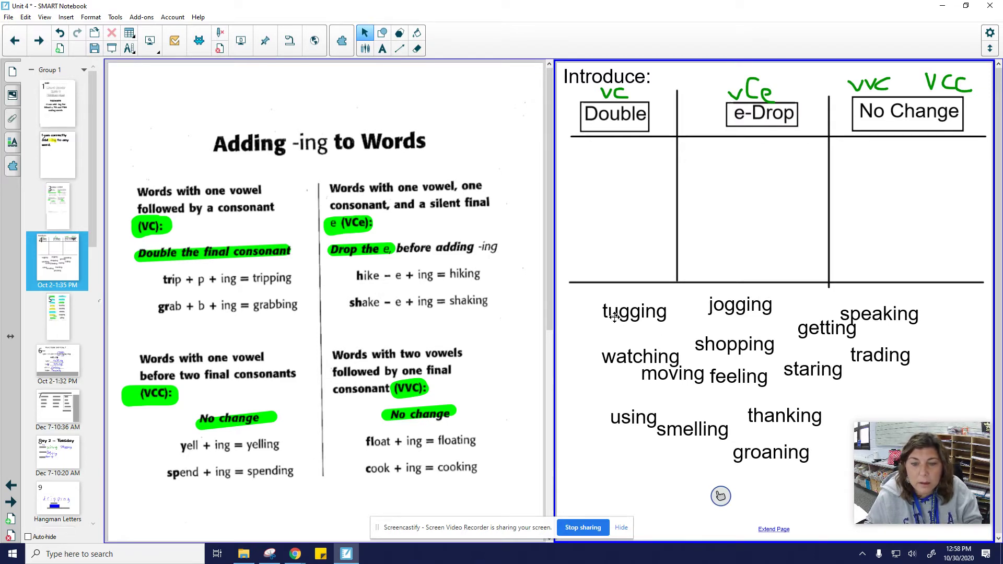
# Stack tugging, jogging, shopping and getting under Double, and pull smelling toward the chart
pyautogui.moveTo(617, 315); pyautogui.dragTo(611, 150)
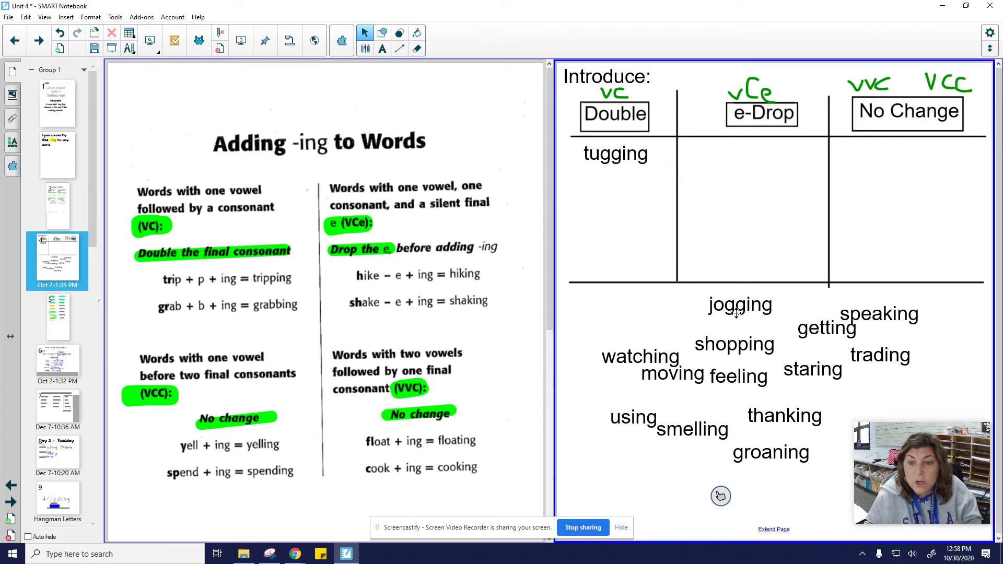
pyautogui.moveTo(737, 310); pyautogui.dragTo(609, 178)
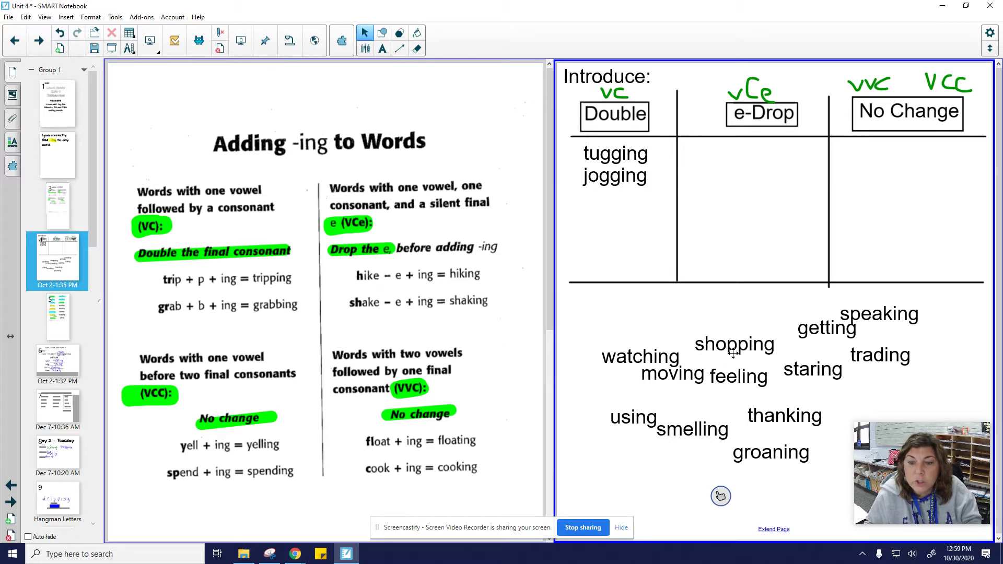
pyautogui.moveTo(724, 337); pyautogui.dragTo(605, 193)
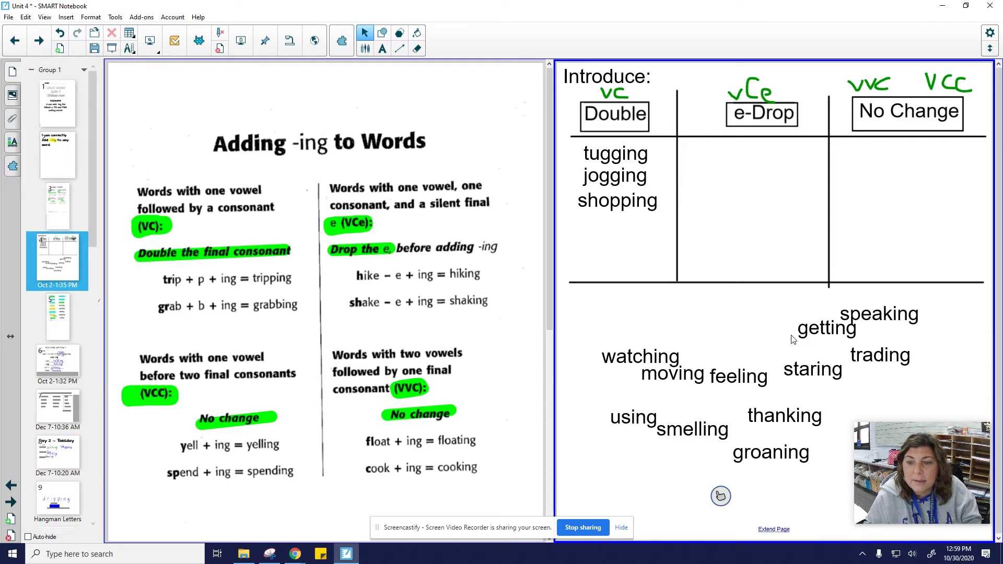
pyautogui.moveTo(825, 332); pyautogui.dragTo(616, 225)
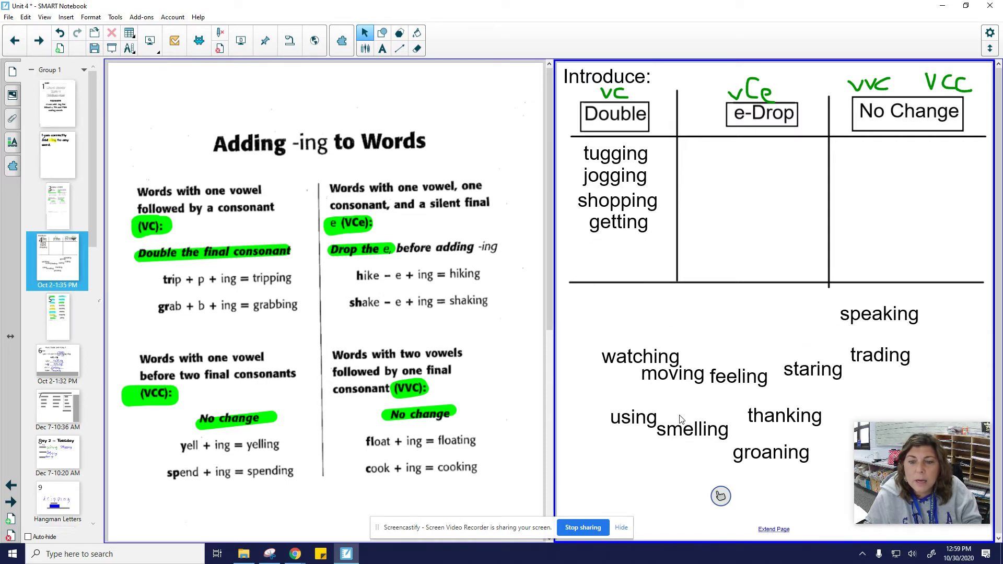
pyautogui.moveTo(695, 428); pyautogui.dragTo(727, 312)
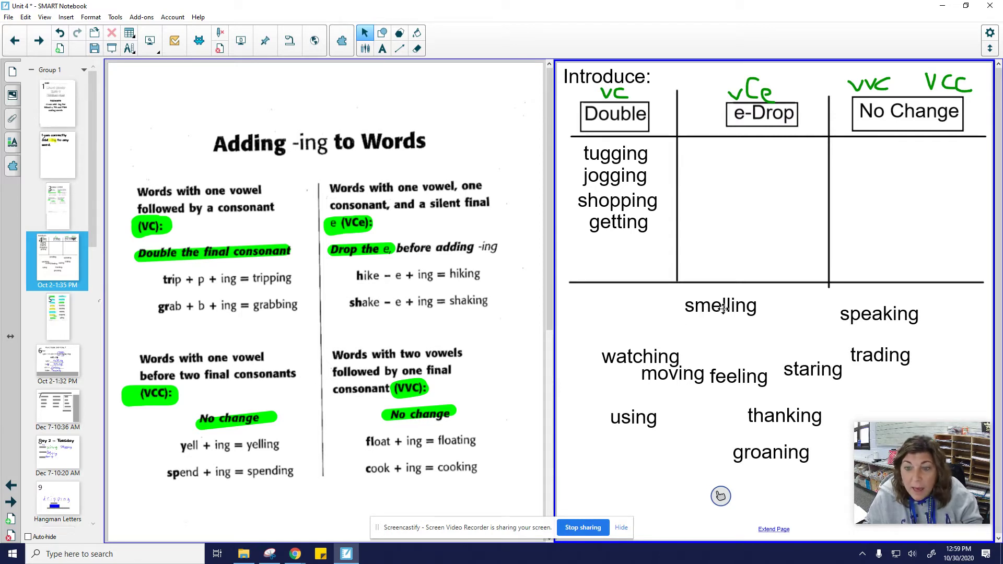
# Stack smelling, feeling, thanking, groaning and watching in the No Change column
pyautogui.moveTo(707, 311); pyautogui.dragTo(885, 159)
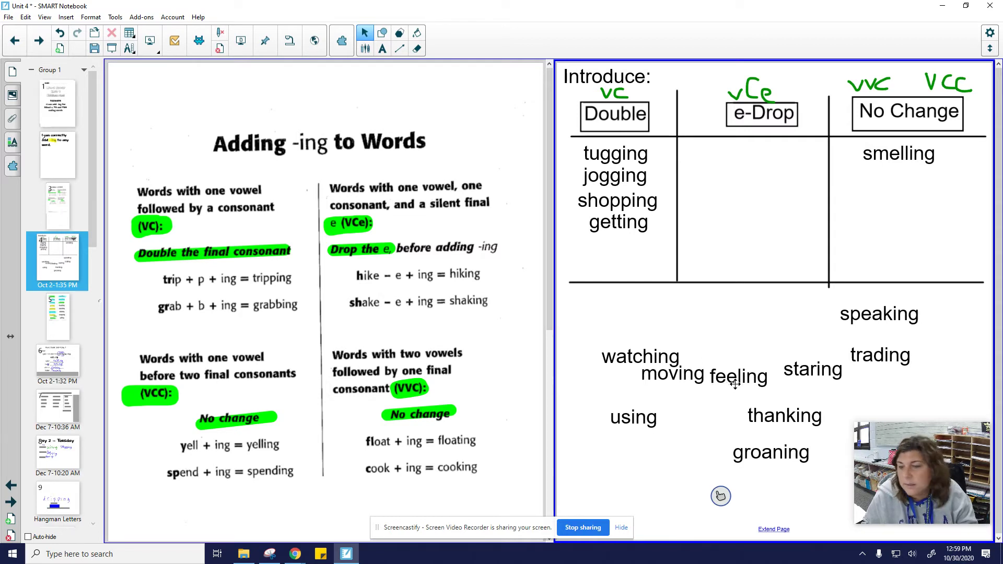
pyautogui.moveTo(736, 385); pyautogui.dragTo(761, 323)
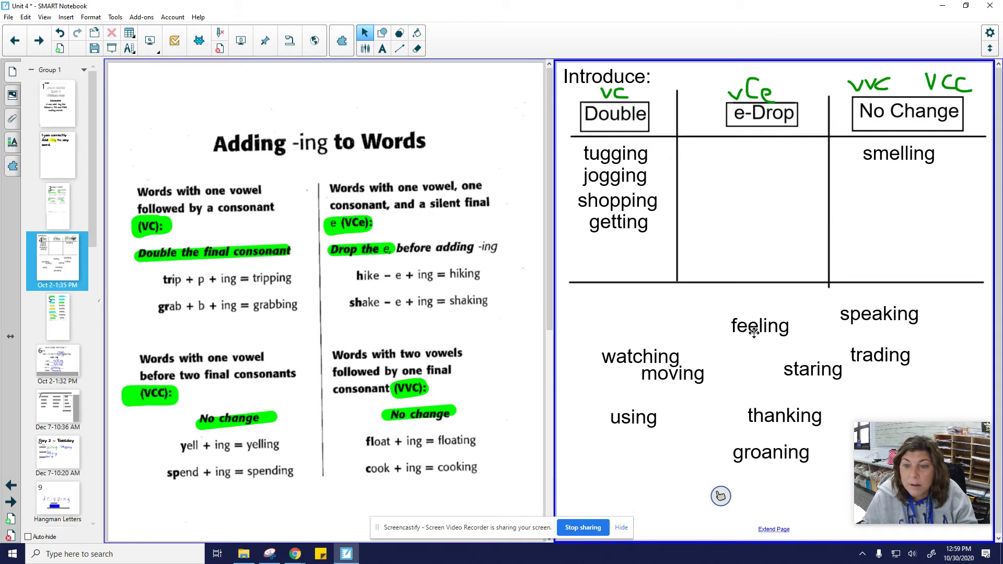
pyautogui.moveTo(754, 326); pyautogui.dragTo(890, 176)
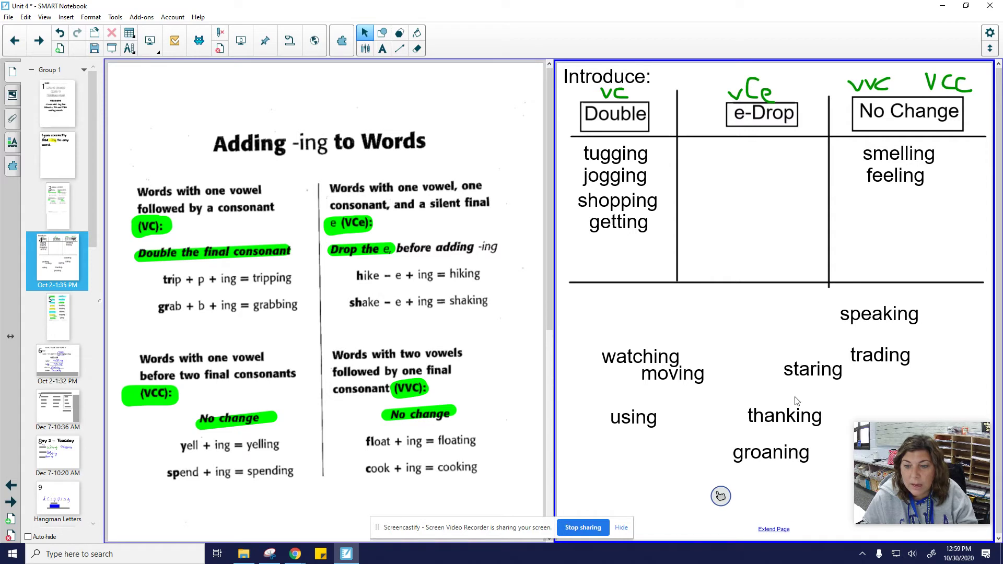
pyautogui.moveTo(783, 418); pyautogui.dragTo(899, 201)
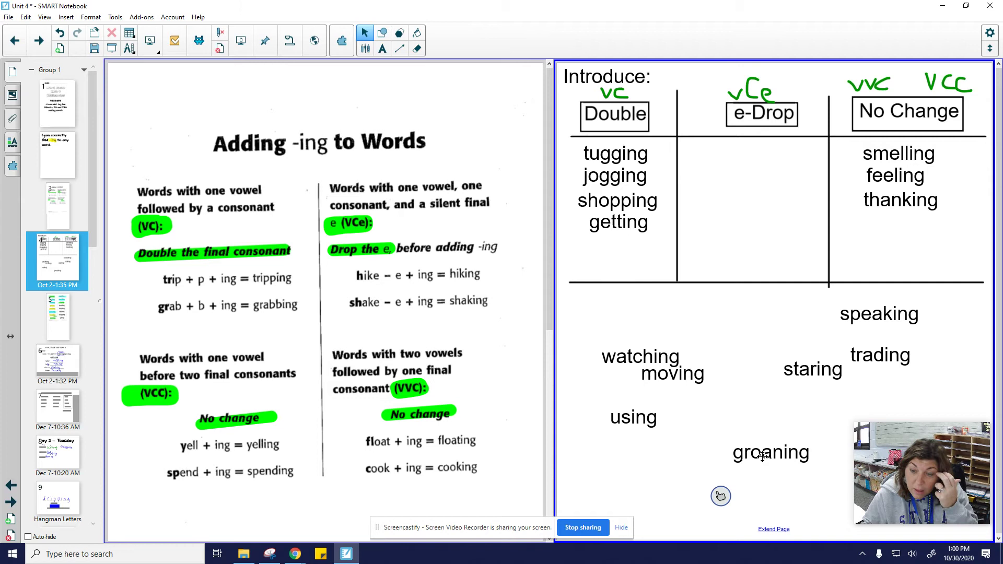
pyautogui.moveTo(762, 455); pyautogui.dragTo(892, 219)
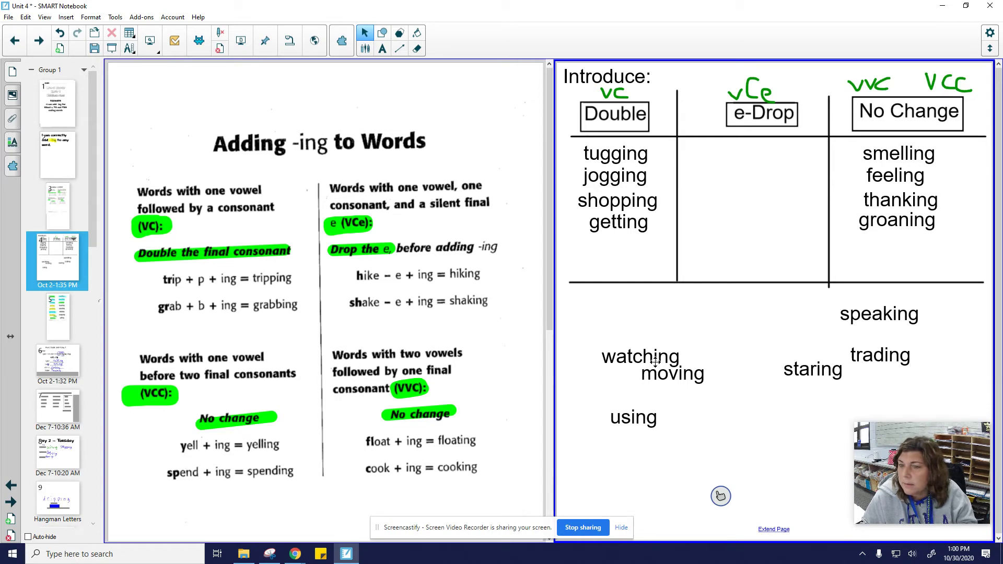
pyautogui.moveTo(654, 361); pyautogui.dragTo(886, 242)
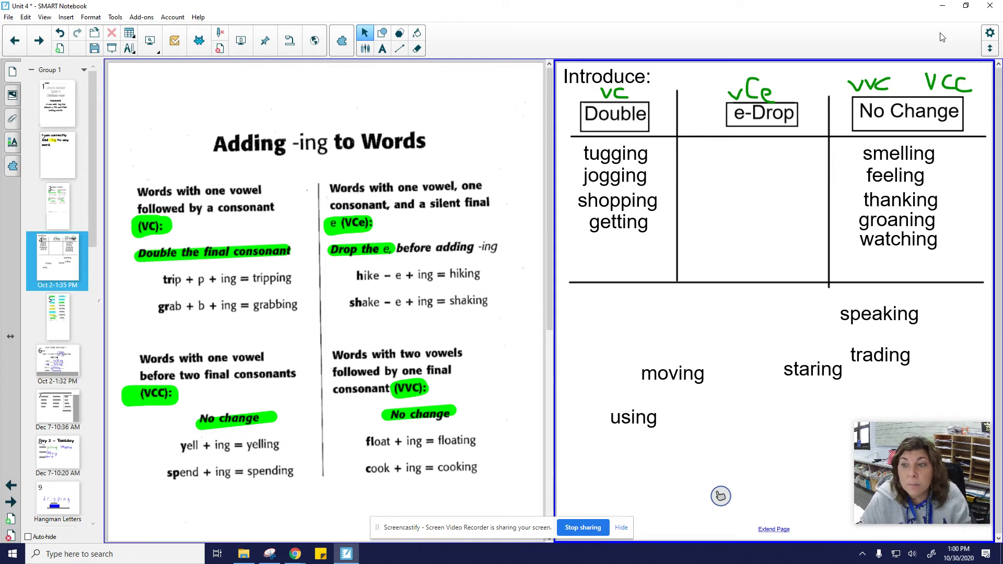
pyautogui.moveTo(938, 460)
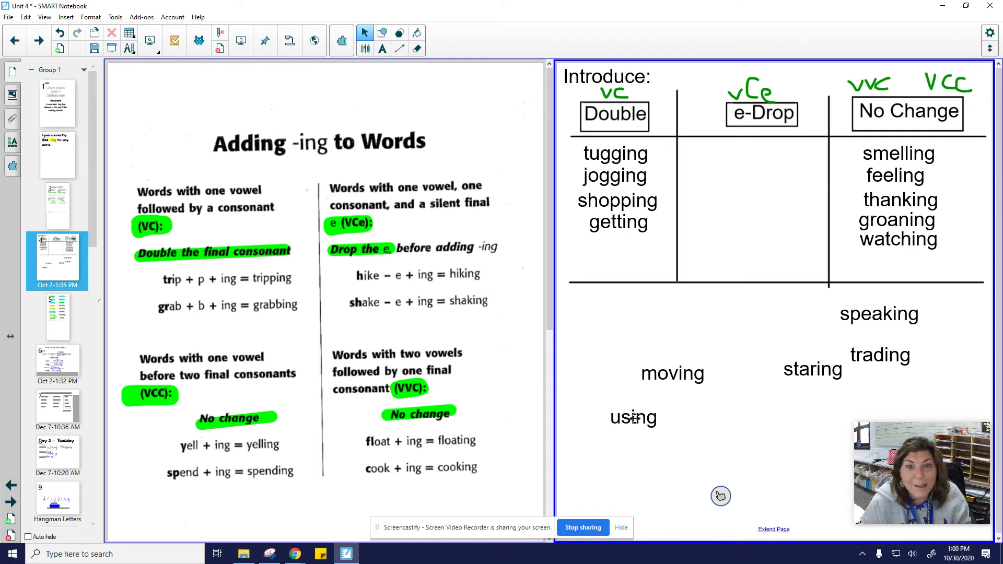
# Place using and moving under e-Drop, and shift staring and trading nearer the chart
pyautogui.moveTo(634, 418); pyautogui.dragTo(737, 158)
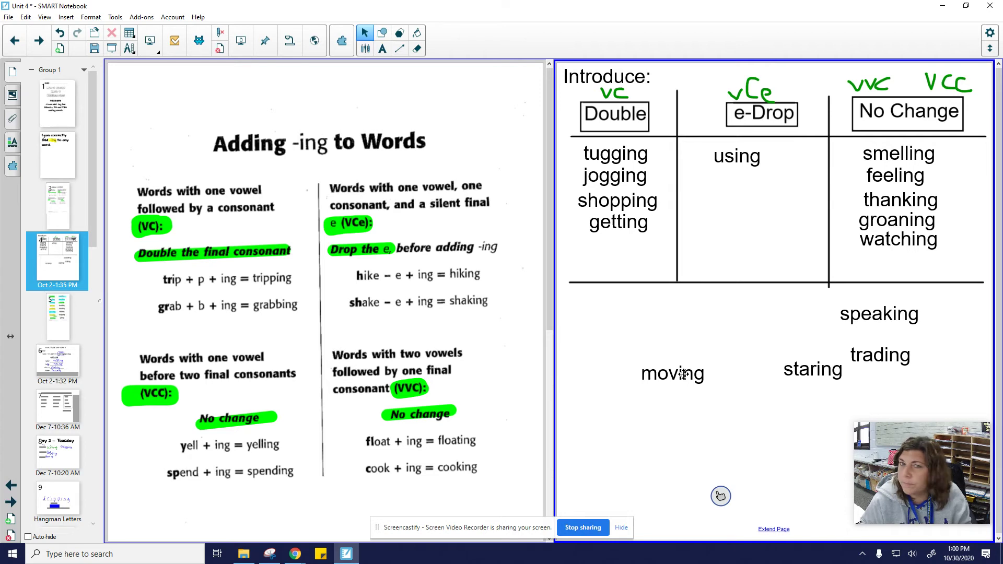
pyautogui.moveTo(683, 374); pyautogui.dragTo(754, 173)
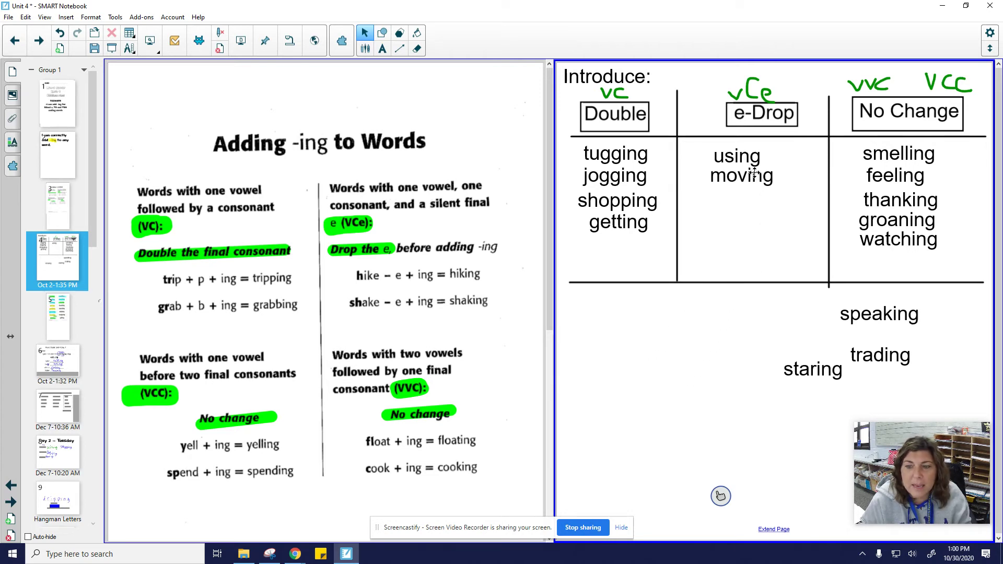
pyautogui.moveTo(814, 371); pyautogui.dragTo(740, 360)
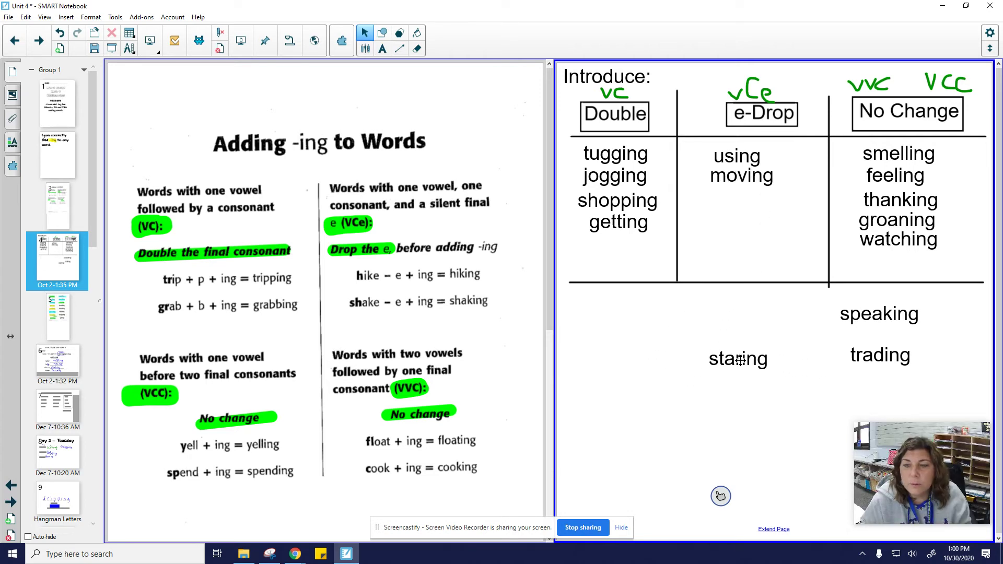
pyautogui.moveTo(879, 354); pyautogui.dragTo(825, 354)
# Place speaking under watching in No Change and trading under moving in e-Drop
pyautogui.click(898, 312)
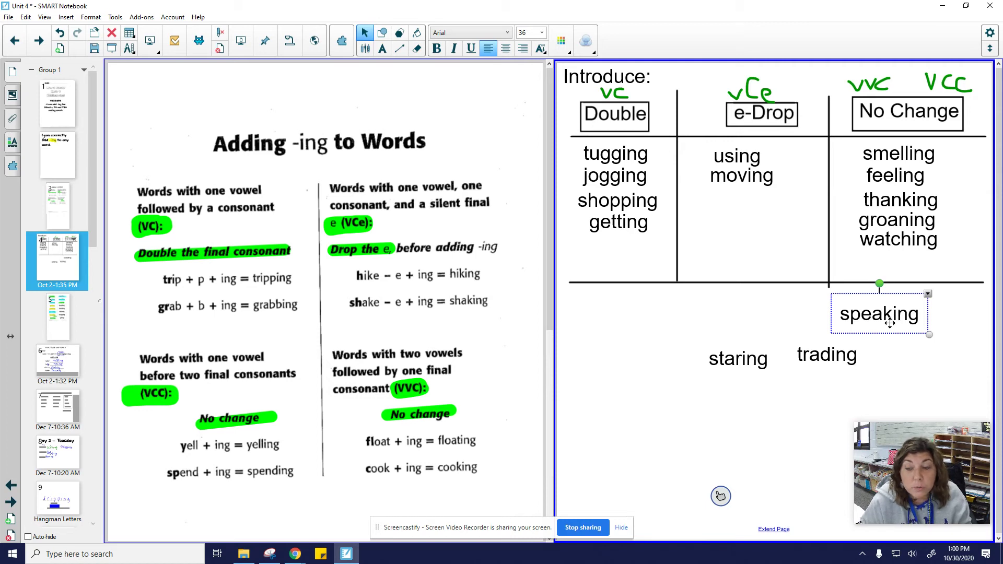
pyautogui.moveTo(868, 324); pyautogui.dragTo(887, 269)
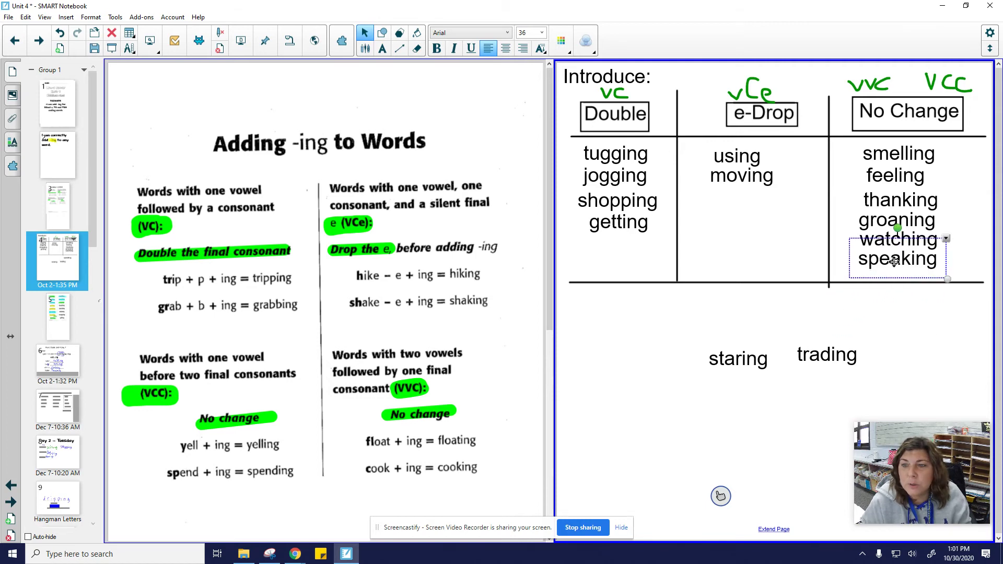
pyautogui.click(947, 356)
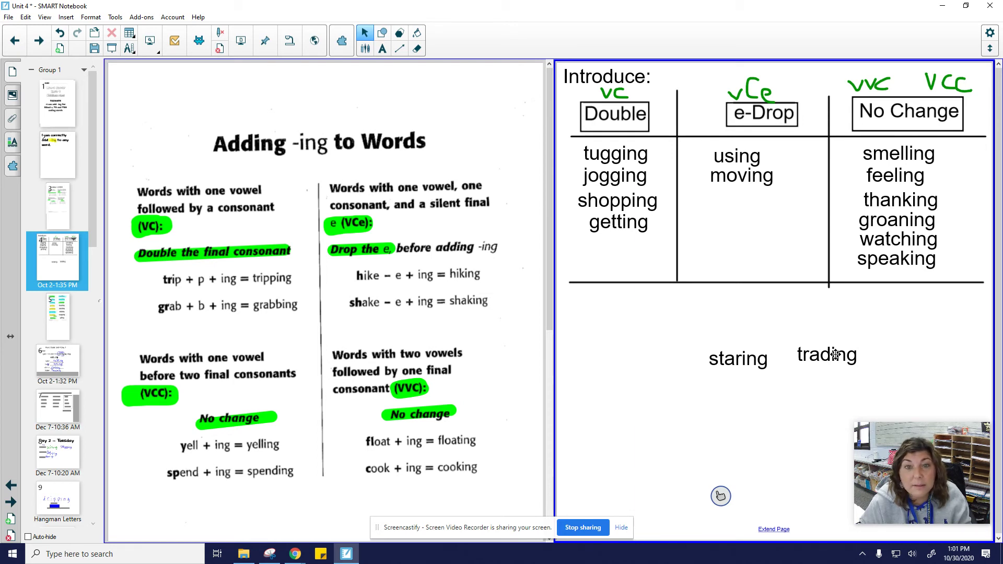
pyautogui.moveTo(835, 354); pyautogui.dragTo(739, 194)
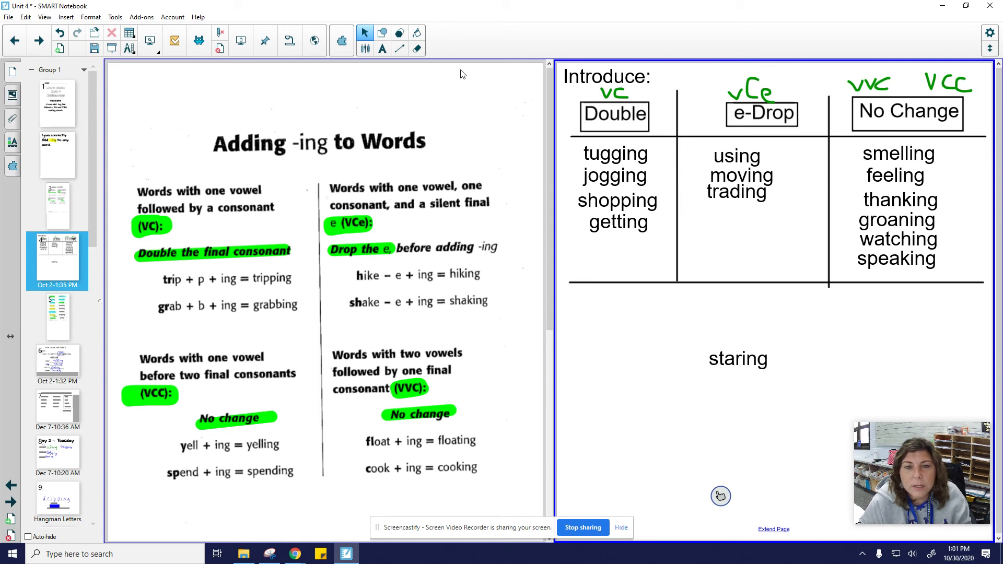
# Underline staring in green and box the start of the word
pyautogui.click(365, 48)
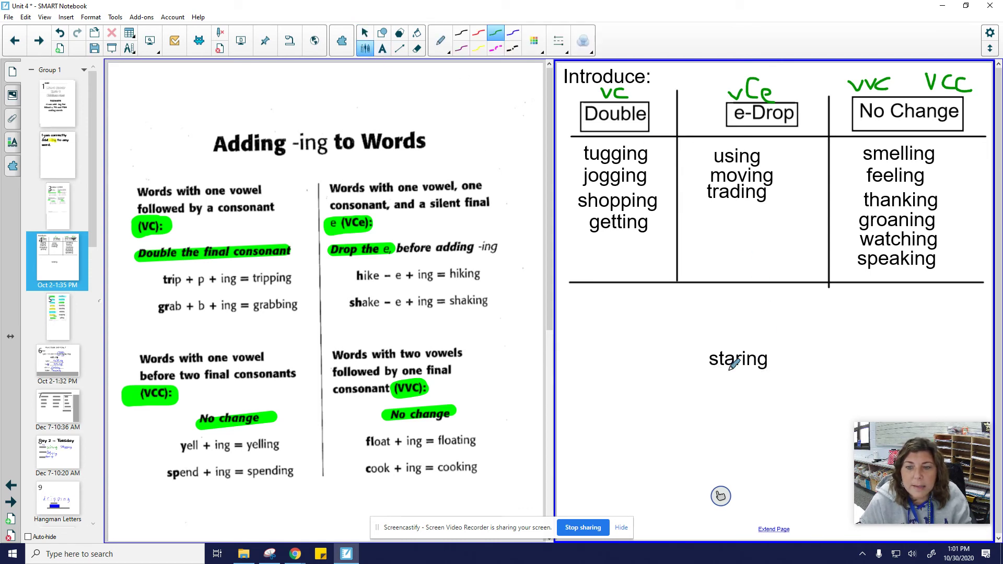
pyautogui.moveTo(703, 371); pyautogui.dragTo(774, 371)
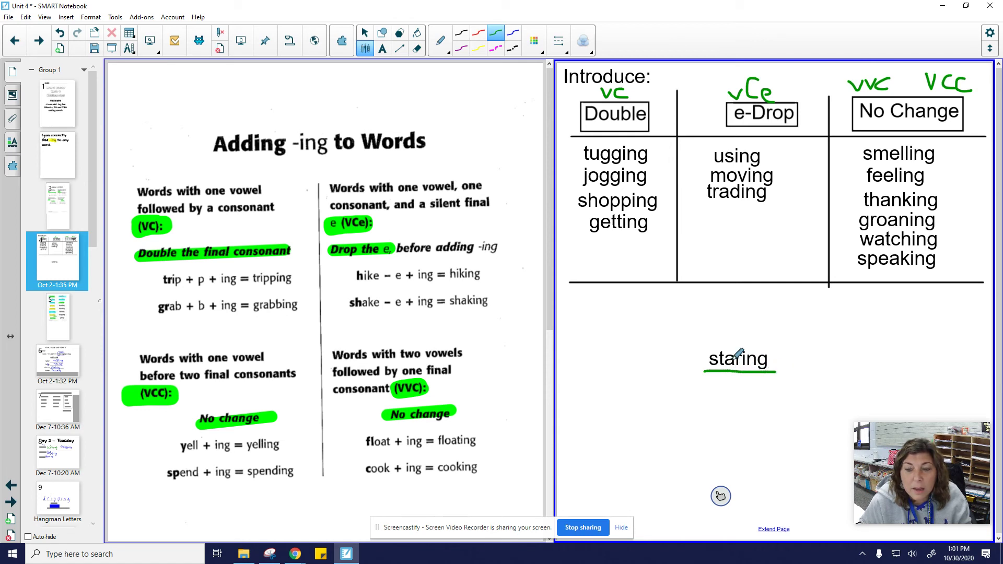
pyautogui.moveTo(708, 368)
pyautogui.mouseDown()
pyautogui.moveTo(705, 343)
pyautogui.moveTo(746, 345)
pyautogui.mouseUp()
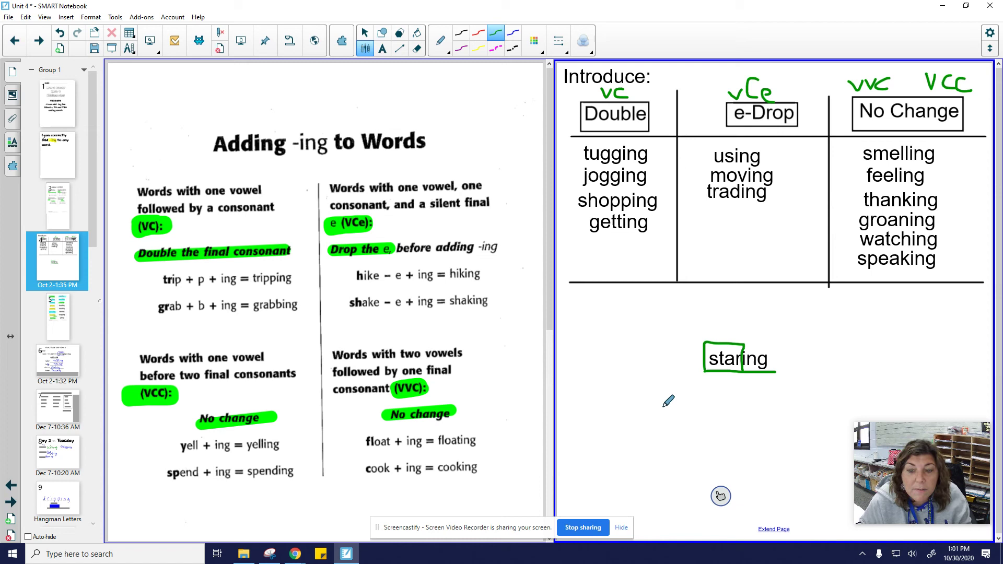
# Handwrite and underline starring in green, then move it into the Double column
pyautogui.moveTo(663, 406)
pyautogui.mouseDown()
pyautogui.moveTo(651, 425)
pyautogui.moveTo(671, 401)
pyautogui.moveTo(675, 419)
pyautogui.moveTo(702, 418)
pyautogui.moveTo(714, 405)
pyautogui.moveTo(717, 417)
pyautogui.moveTo(733, 412)
pyautogui.moveTo(726, 423)
pyautogui.moveTo(737, 411)
pyautogui.moveTo(743, 425)
pyautogui.moveTo(774, 430)
pyautogui.moveTo(768, 422)
pyautogui.moveTo(785, 413)
pyautogui.moveTo(773, 449)
pyautogui.mouseUp()
pyautogui.moveTo(633, 442); pyautogui.dragTo(788, 440)
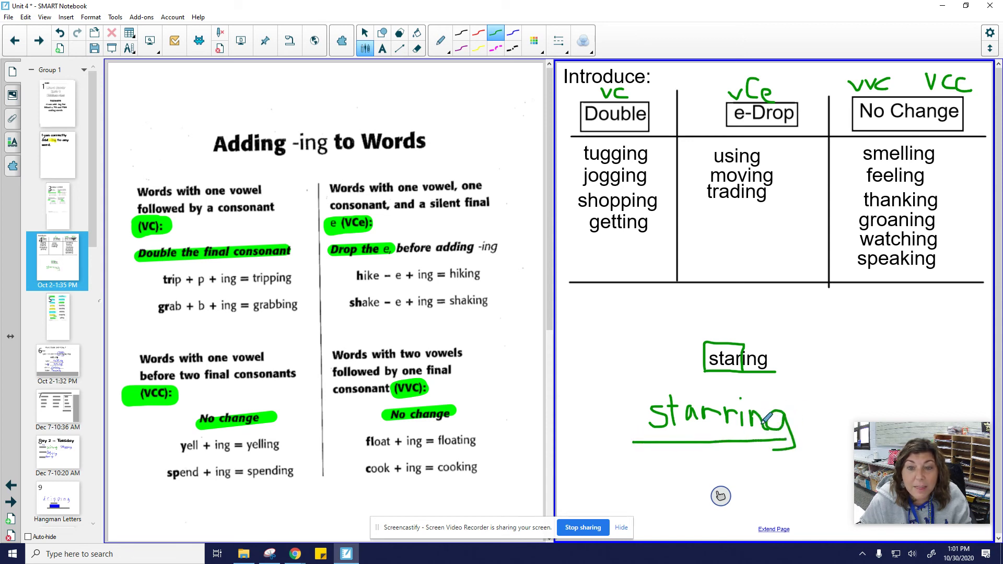
pyautogui.moveTo(689, 379)
pyautogui.mouseDown()
pyautogui.moveTo(805, 374)
pyautogui.moveTo(753, 312)
pyautogui.moveTo(731, 252)
pyautogui.moveTo(736, 213)
pyautogui.mouseUp()
pyautogui.click(365, 33)
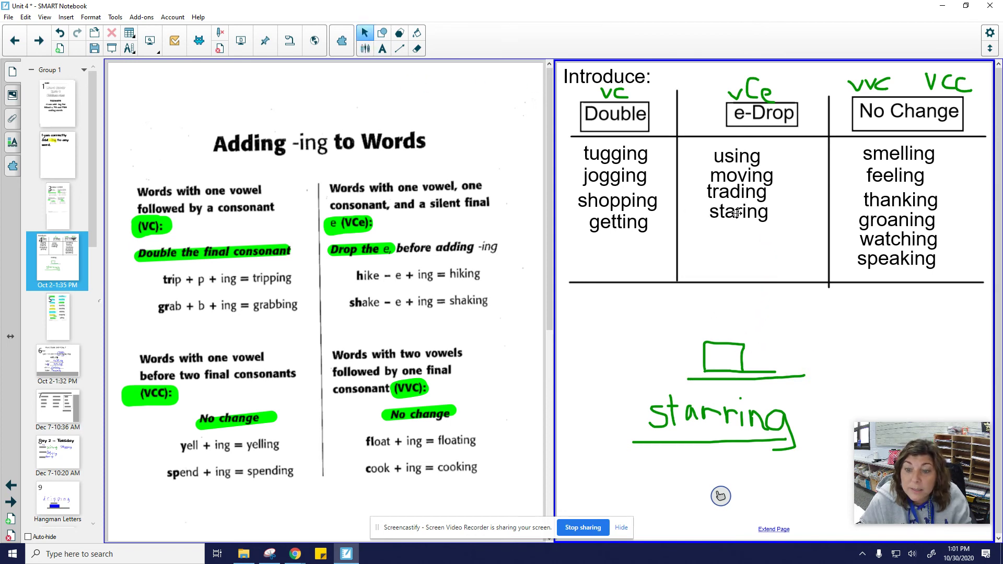
pyautogui.moveTo(736, 416); pyautogui.dragTo(639, 240)
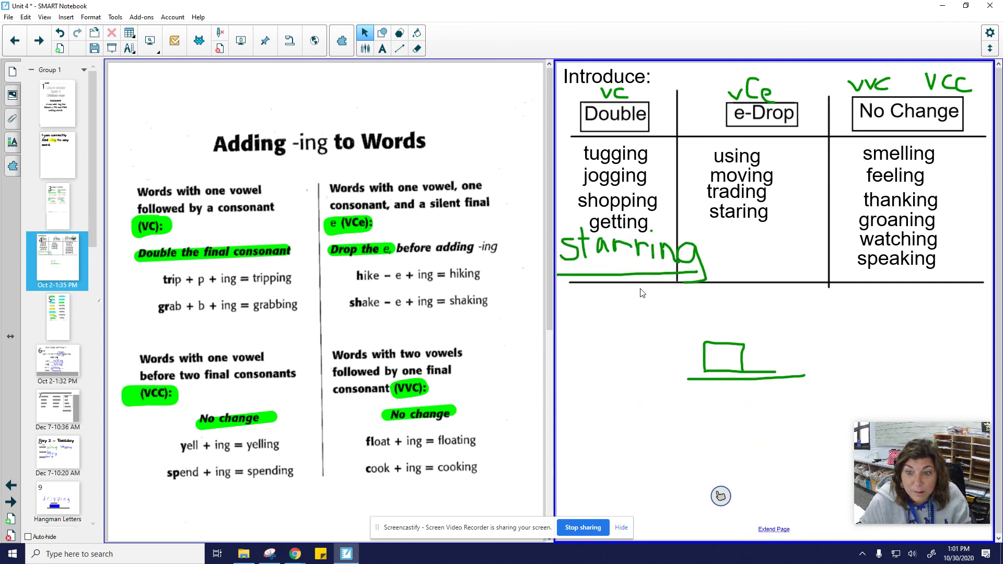